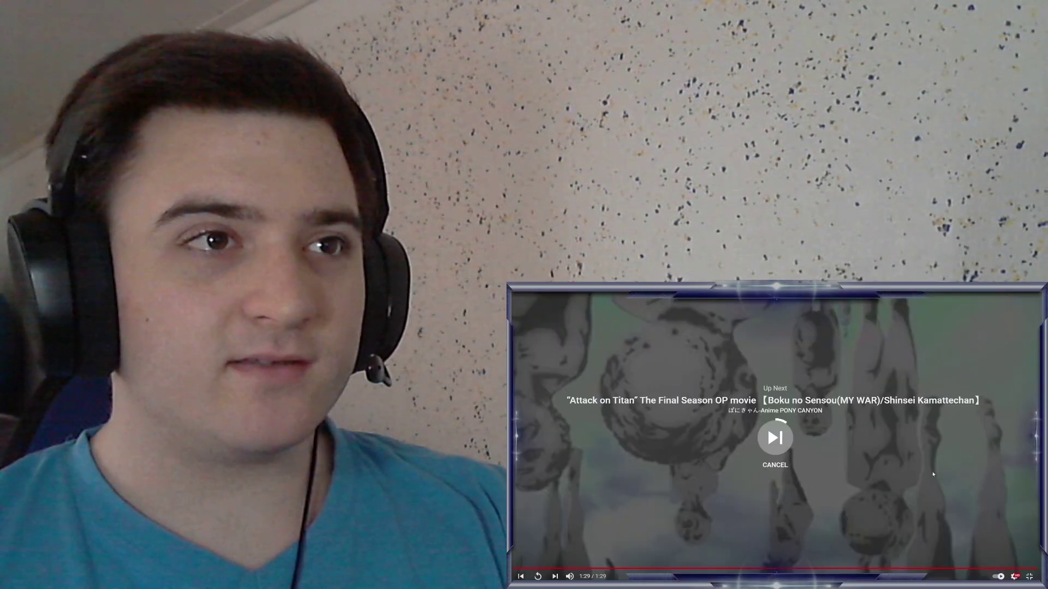
# - Cancel the Up Next countdown to Attack on Titan and return the player to fullscreen
pyautogui.click(777, 466)
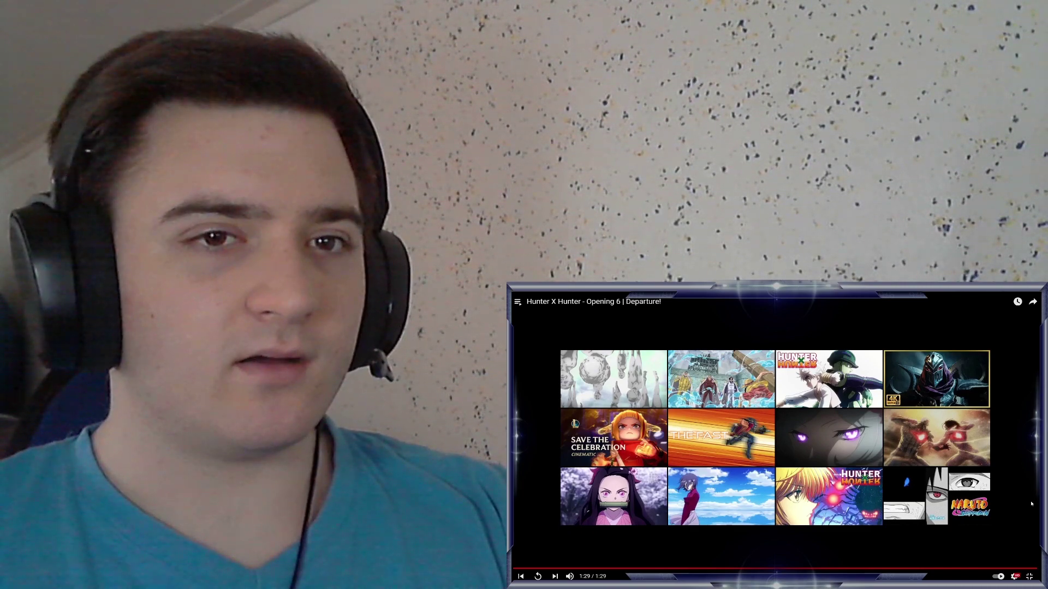
pyautogui.scroll(-5, 1033, 521)
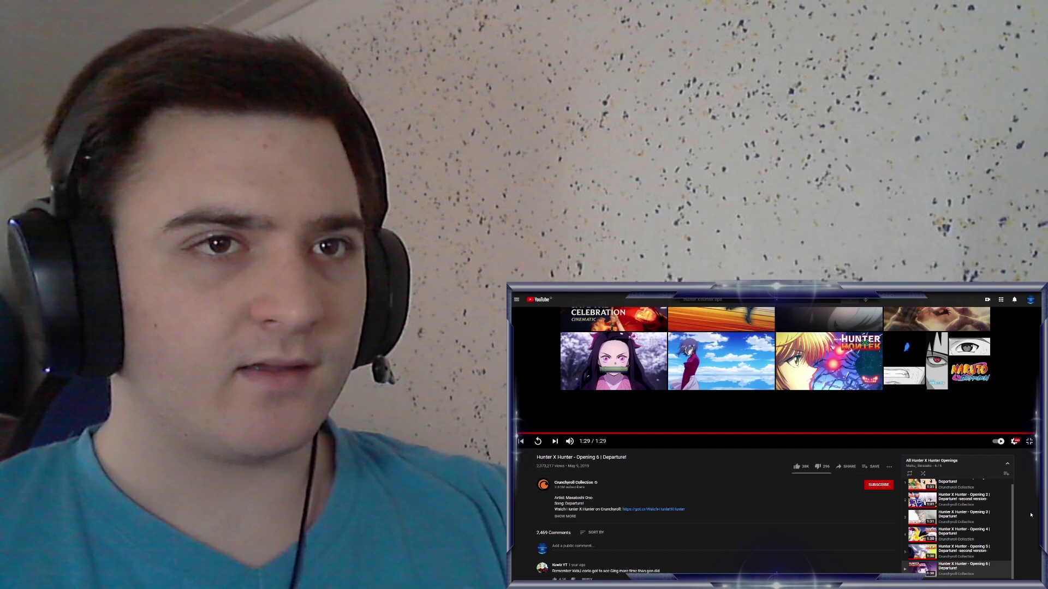
pyautogui.press('f')
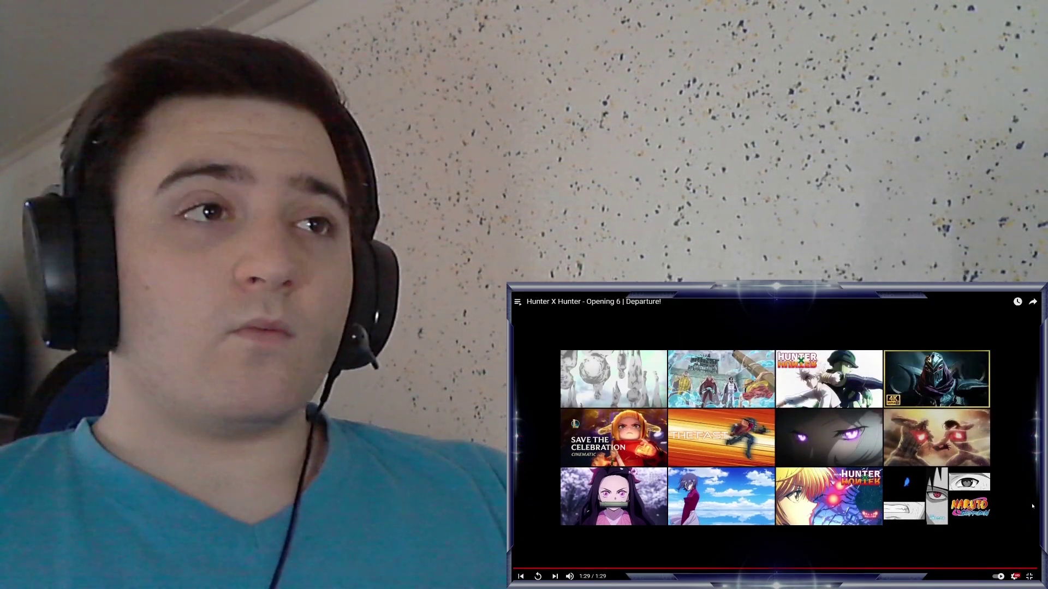